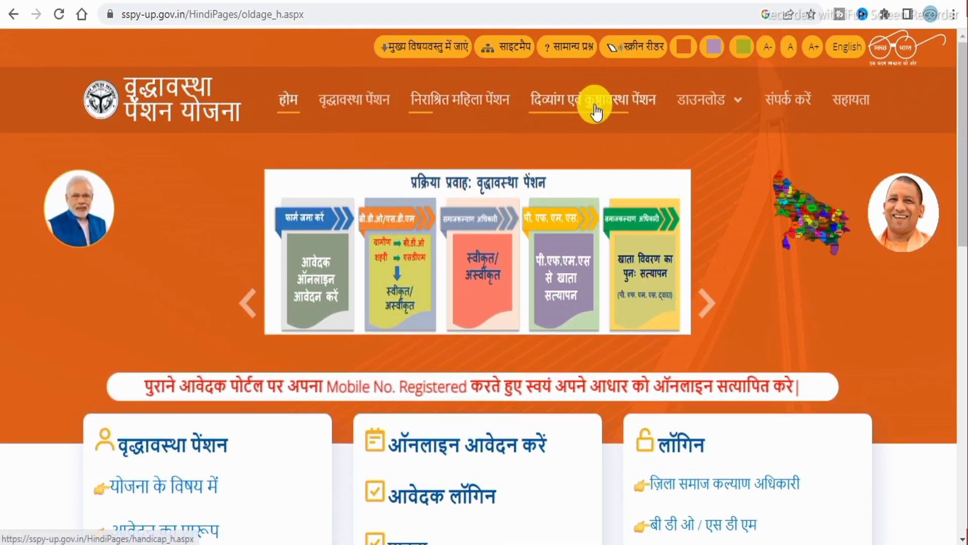
- Go to the निराश्रित महिला पेंशन page and start its online application (ऑनलाइन आवेदन करें)
click(455, 107)
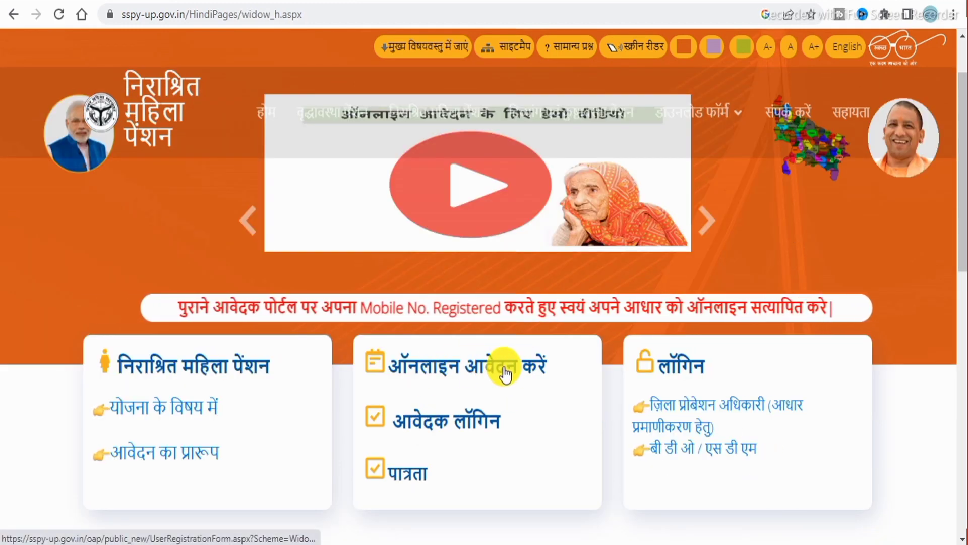
click(505, 373)
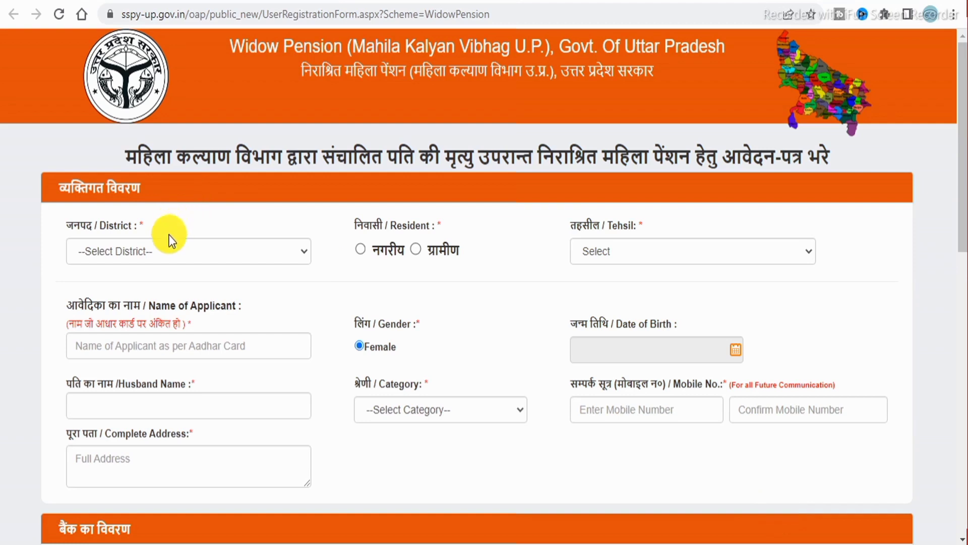
- Choose ETAH as the applicant's district
click(172, 241)
scroll(114, 322, down, 10)
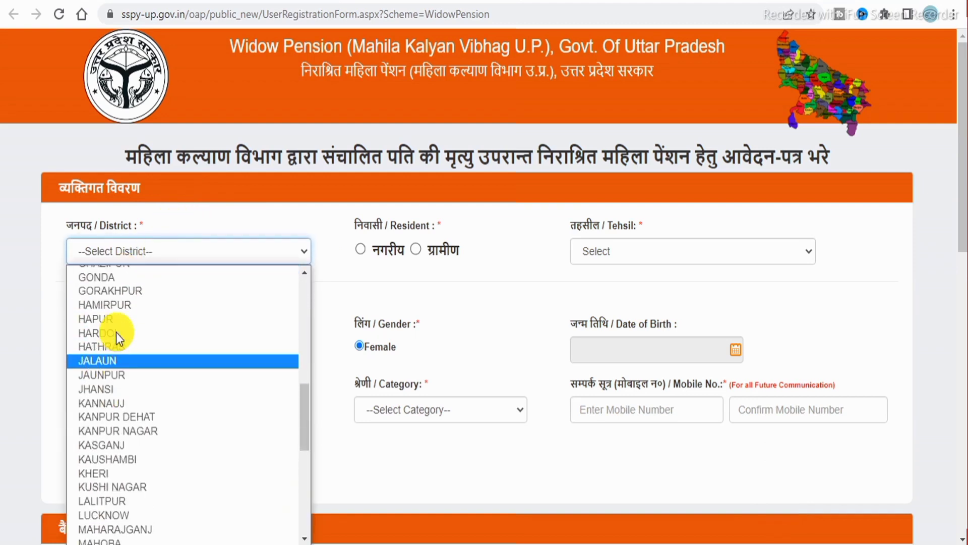
scroll(115, 332, up, 10)
key(e)
key(Return)
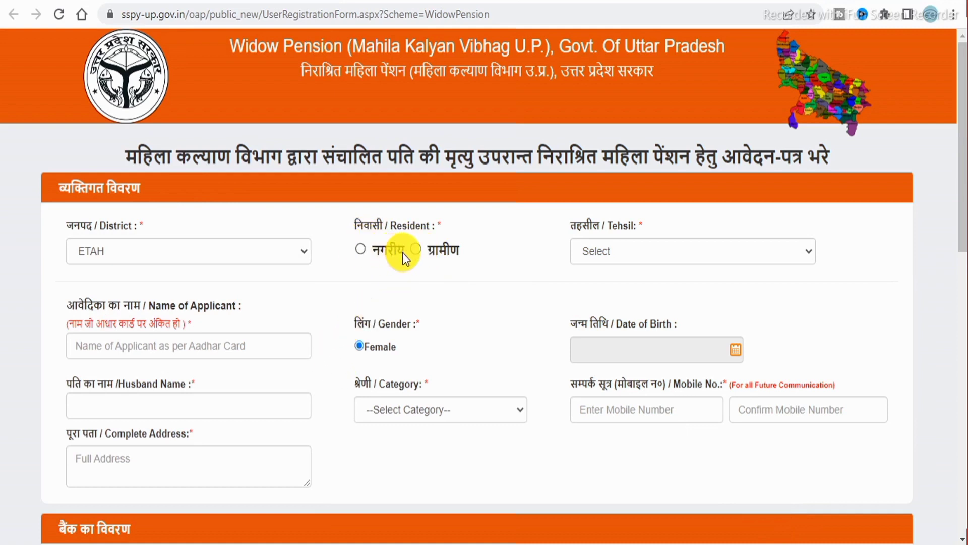
- Set the tehsil to Aliganj and the block to ALIGANJ
click(653, 255)
click(614, 281)
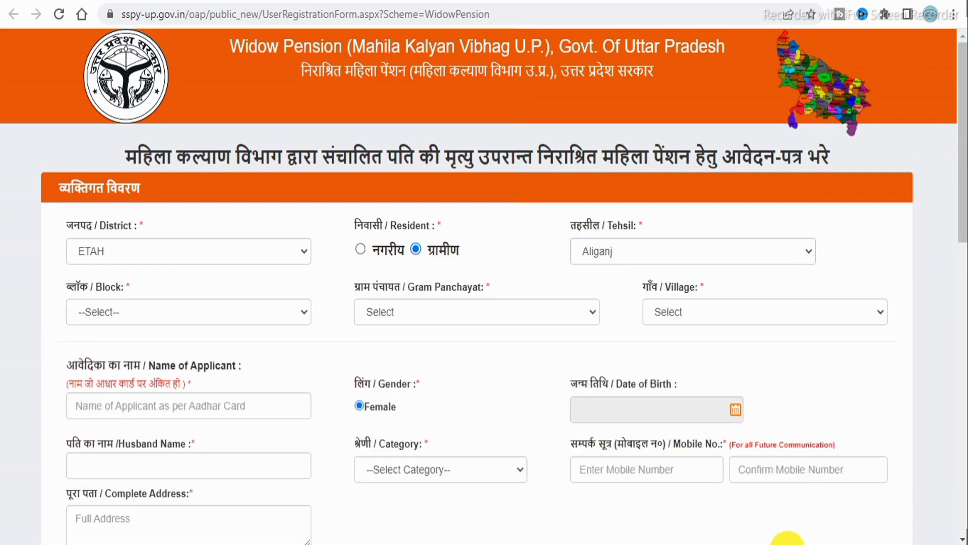
click(135, 309)
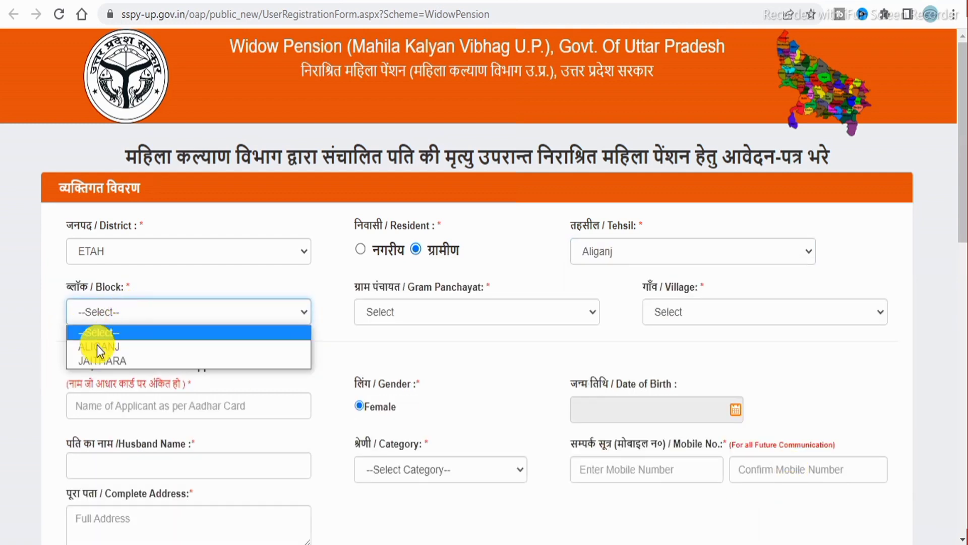
click(94, 350)
- Look through the gram panchayat and village lists without selecting either
click(454, 312)
scroll(443, 222, down, 5)
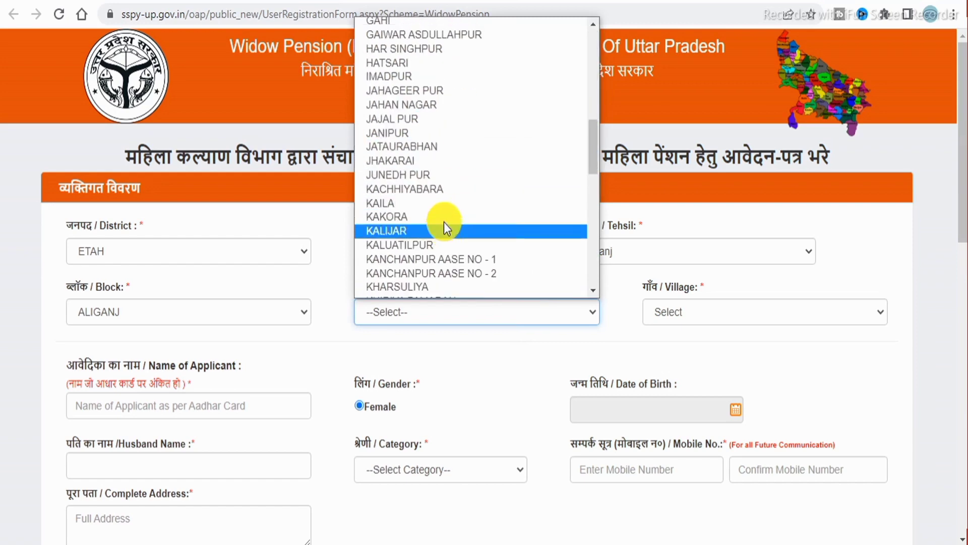
scroll(443, 222, up, 5)
click(732, 331)
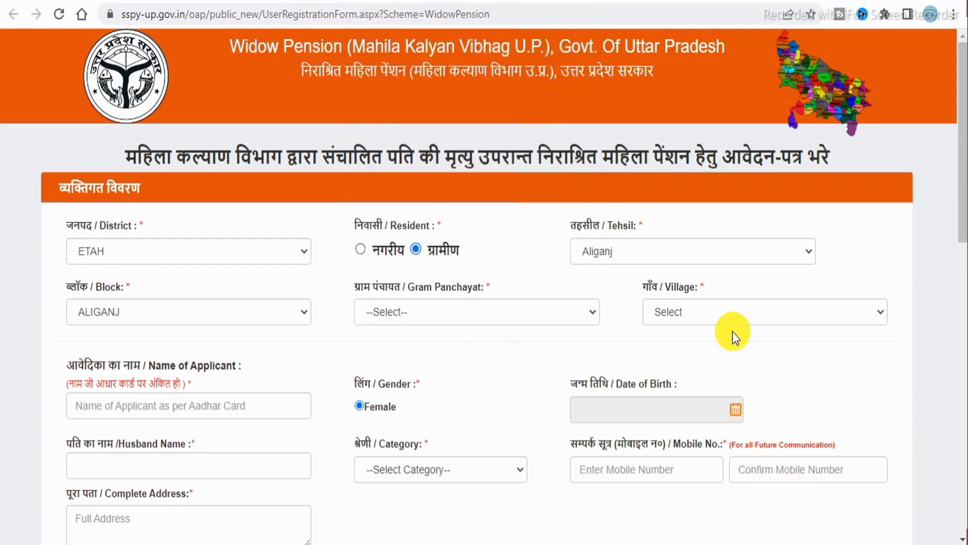
click(736, 311)
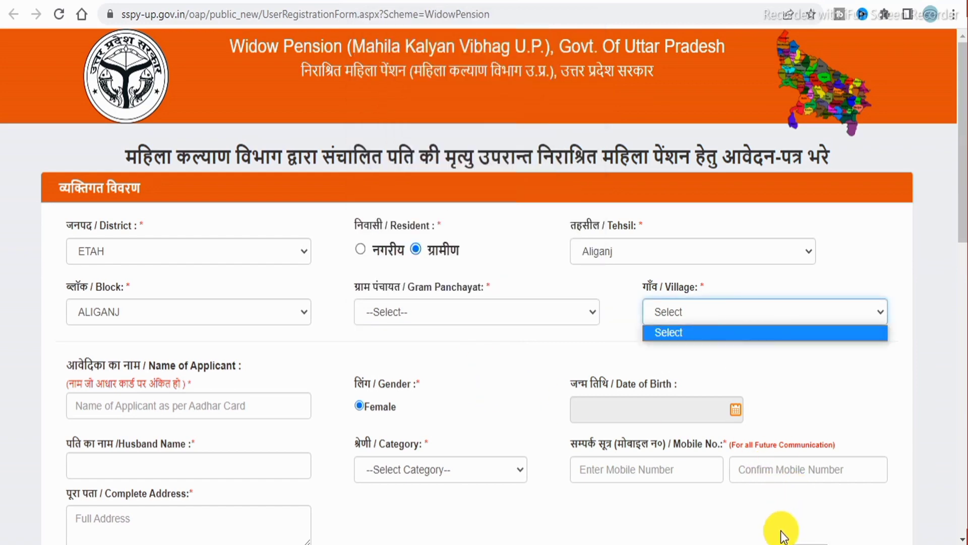
scroll(231, 210, down, 5)
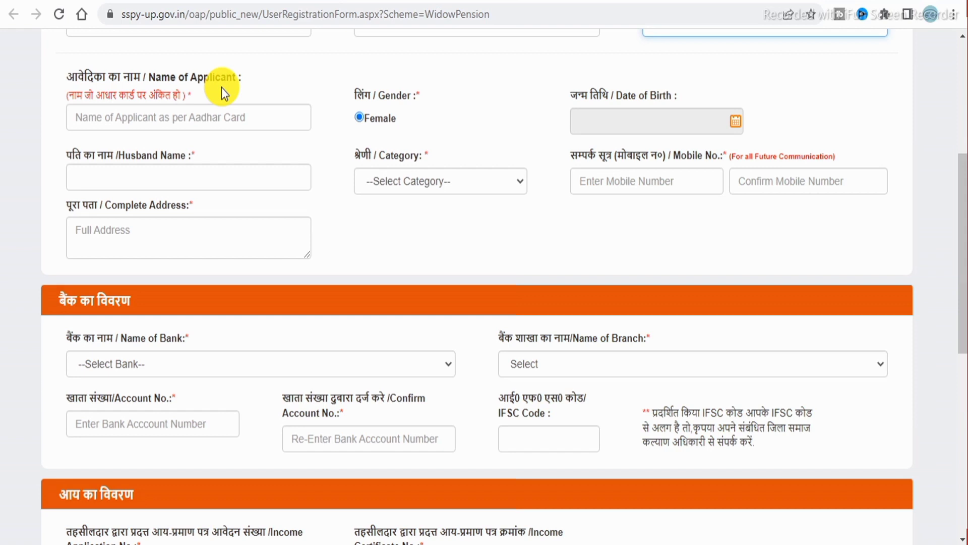
click(107, 120)
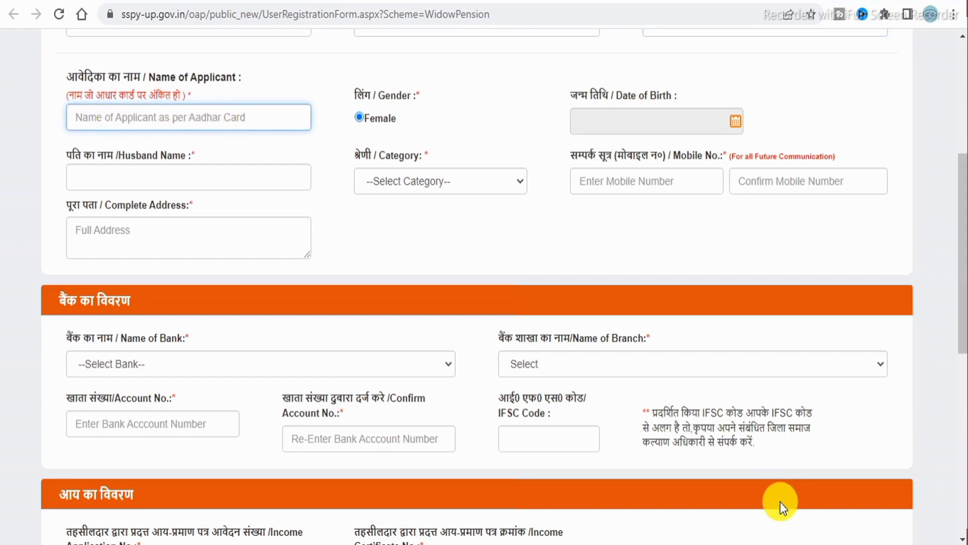
text(Raj Kumari)
click(736, 121)
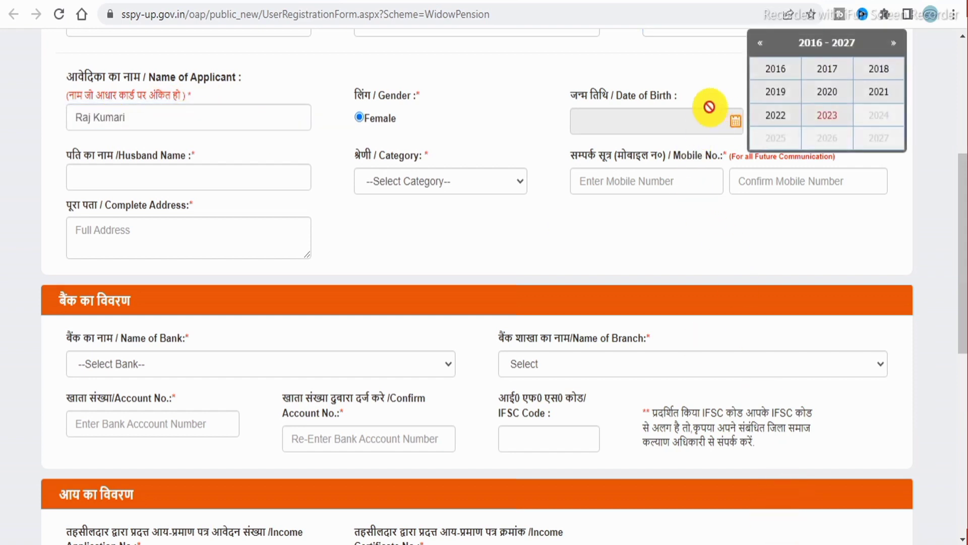
click(300, 389)
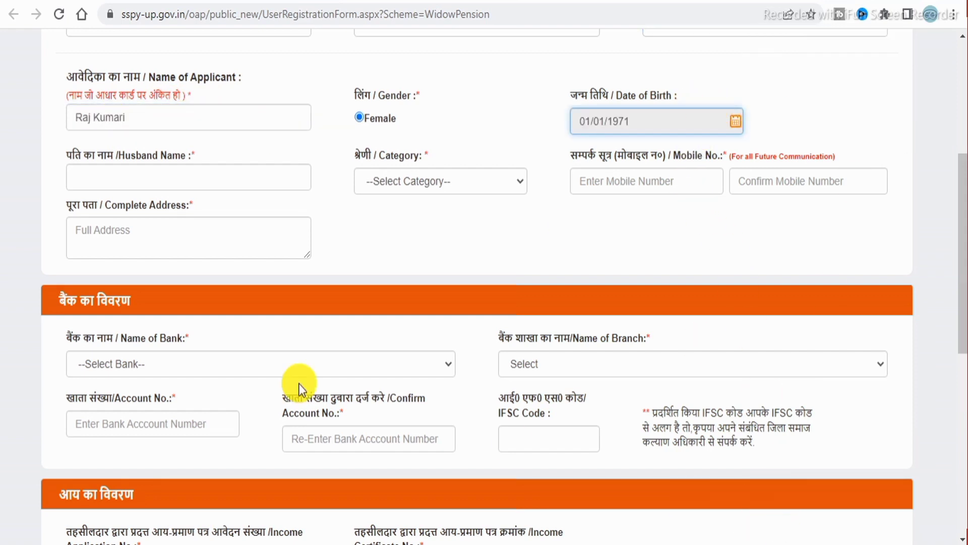
- Fill in the husband's name, mobile number and complete address, leaving category unselected
click(133, 177)
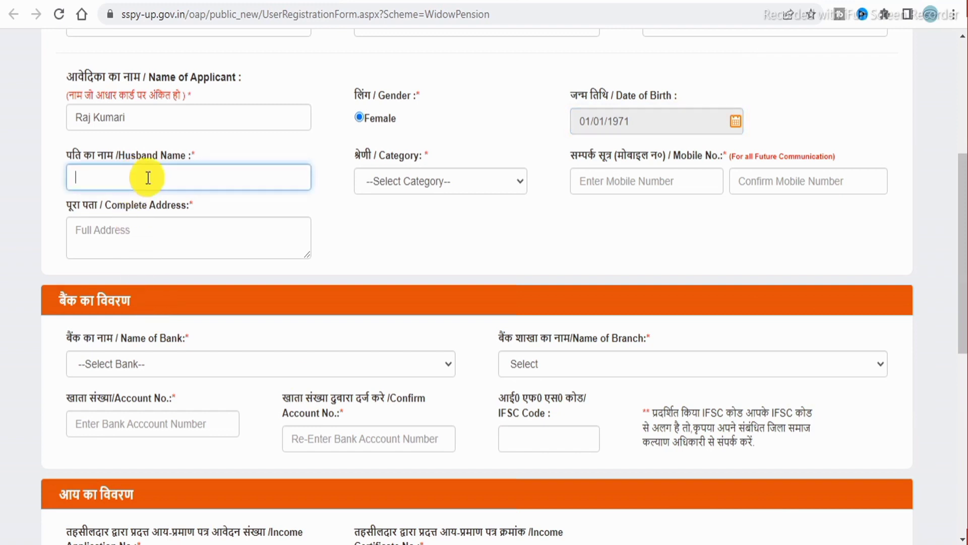
click(433, 182)
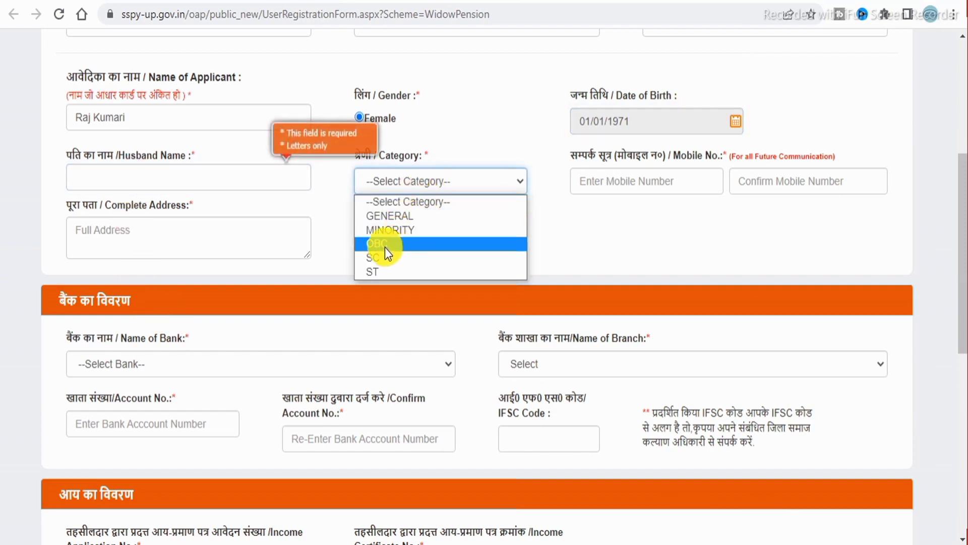
click(576, 255)
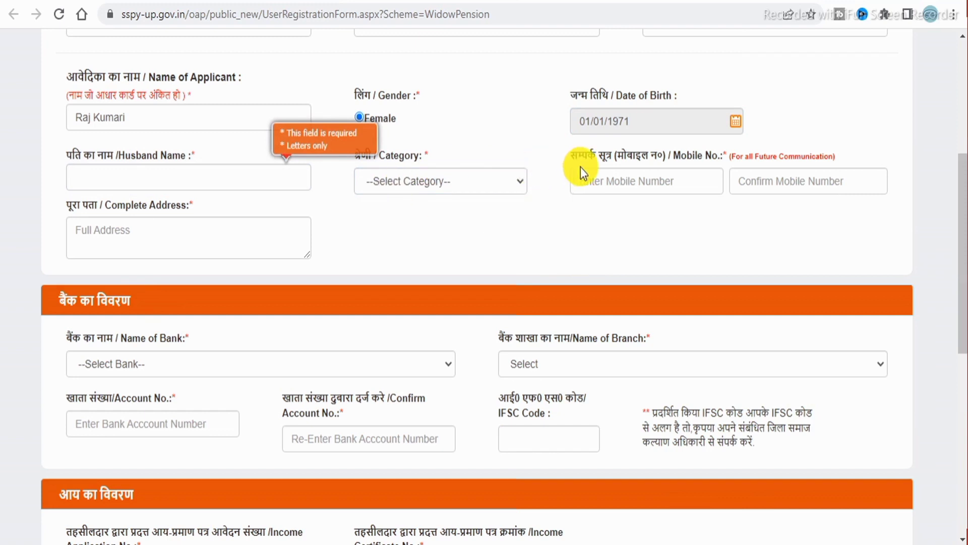
click(640, 181)
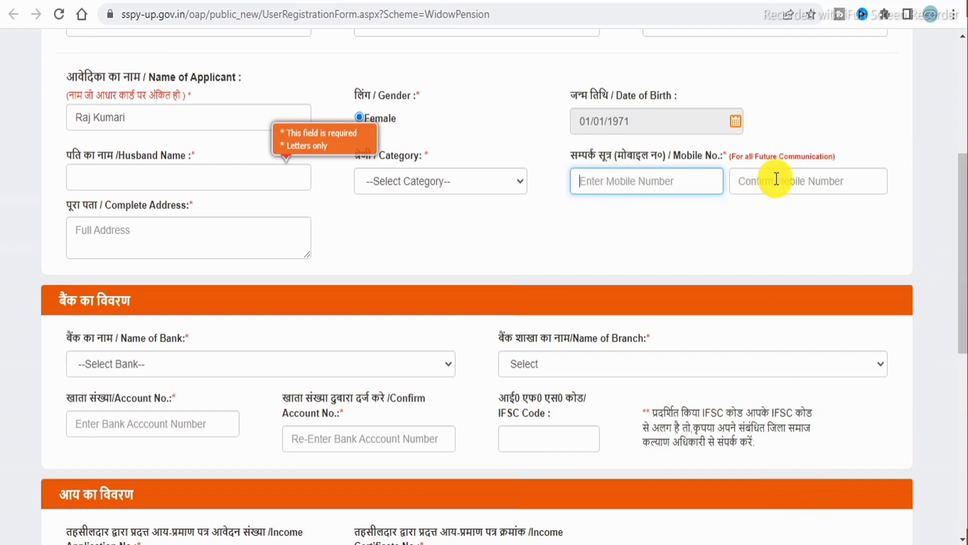
click(136, 229)
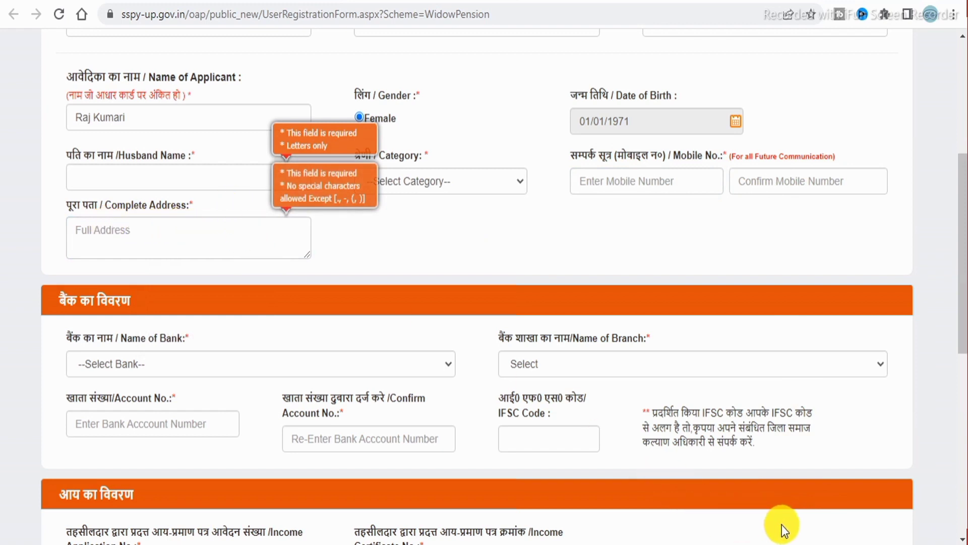
scroll(782, 530, down, 4)
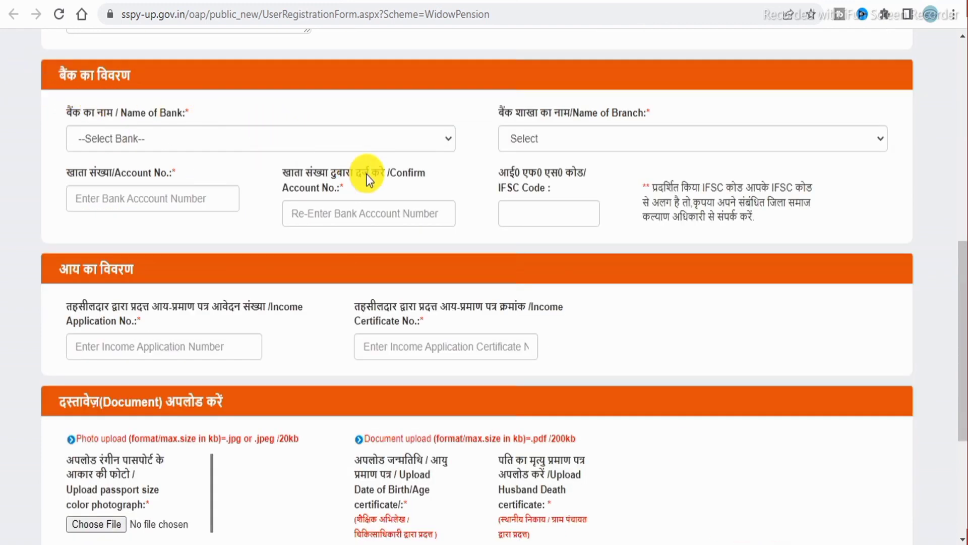
- Select STATE BANK OF INDIA as the bank
click(268, 150)
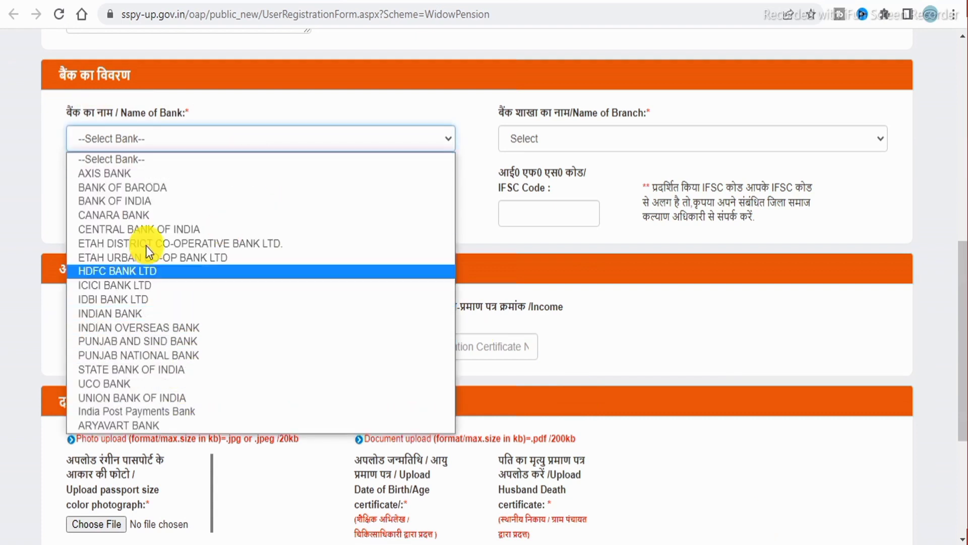
click(352, 139)
click(352, 139)
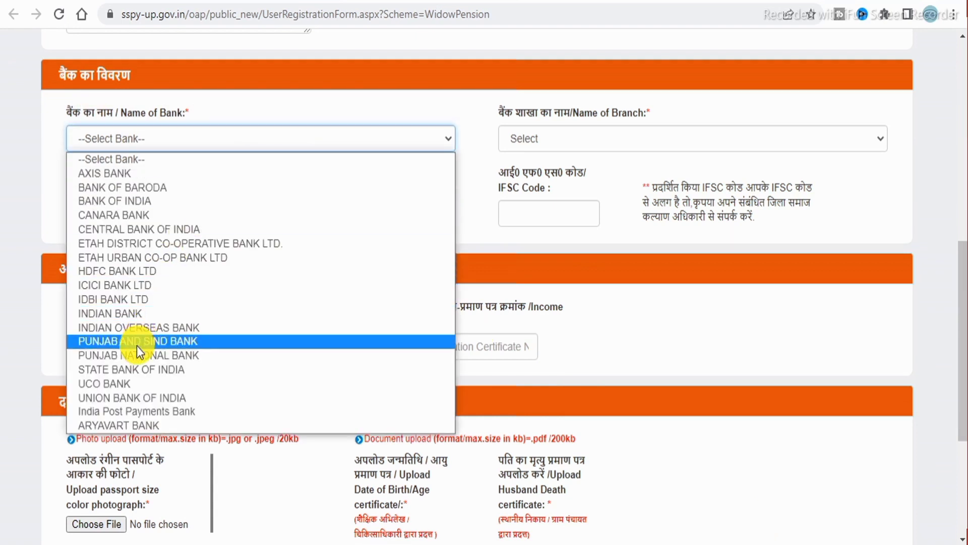
click(129, 368)
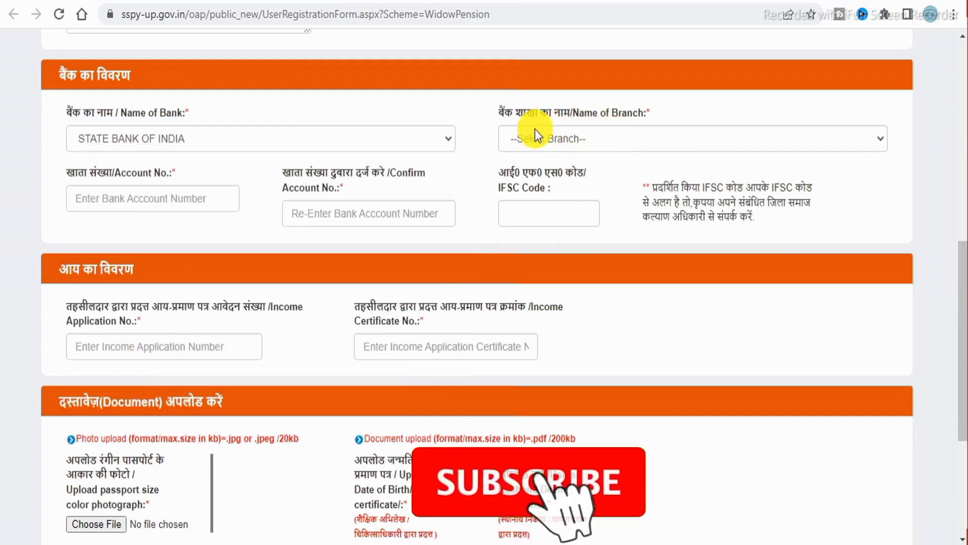
- Choose the ALIGANJ branch, which fills in IFSC code SBIN0001375
click(595, 140)
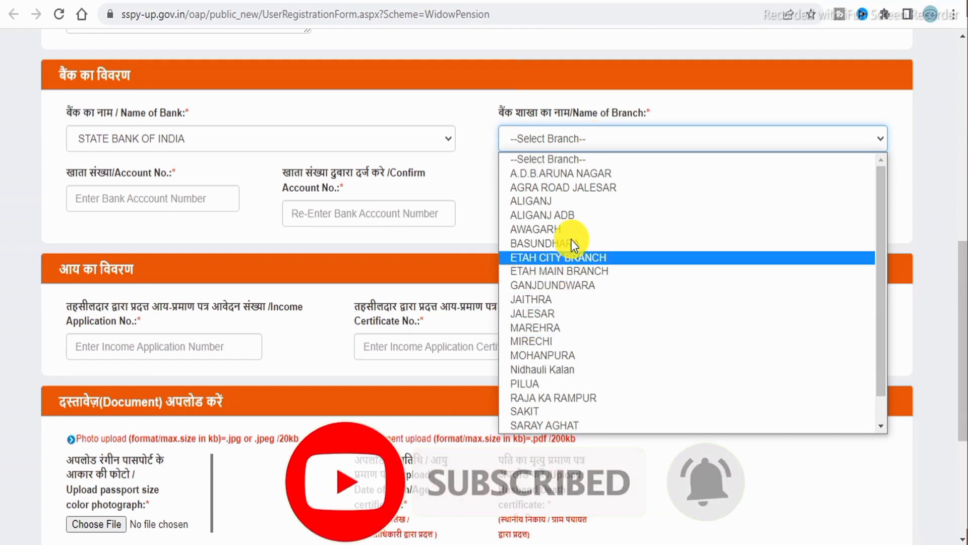
scroll(575, 235, down, 1)
scroll(565, 346, up, 1)
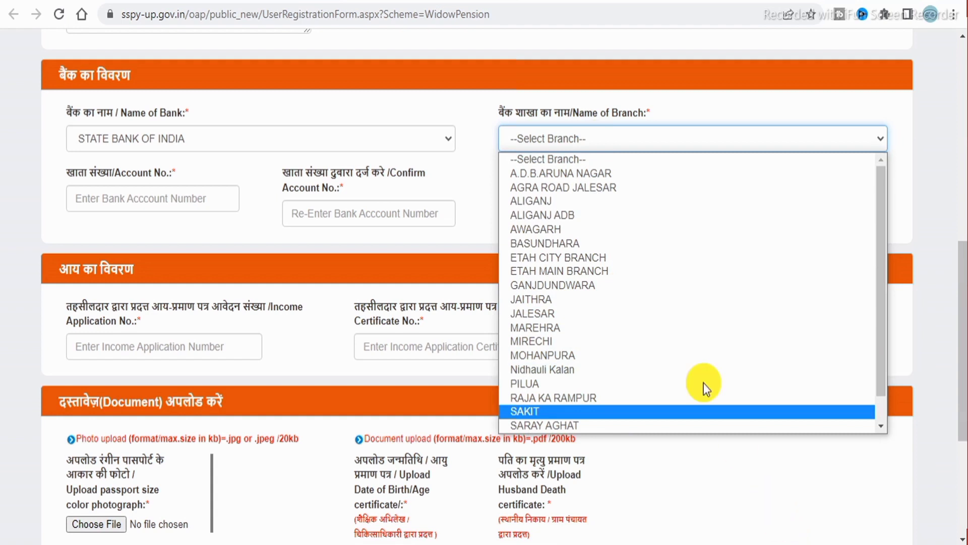
scroll(597, 176, down, 1)
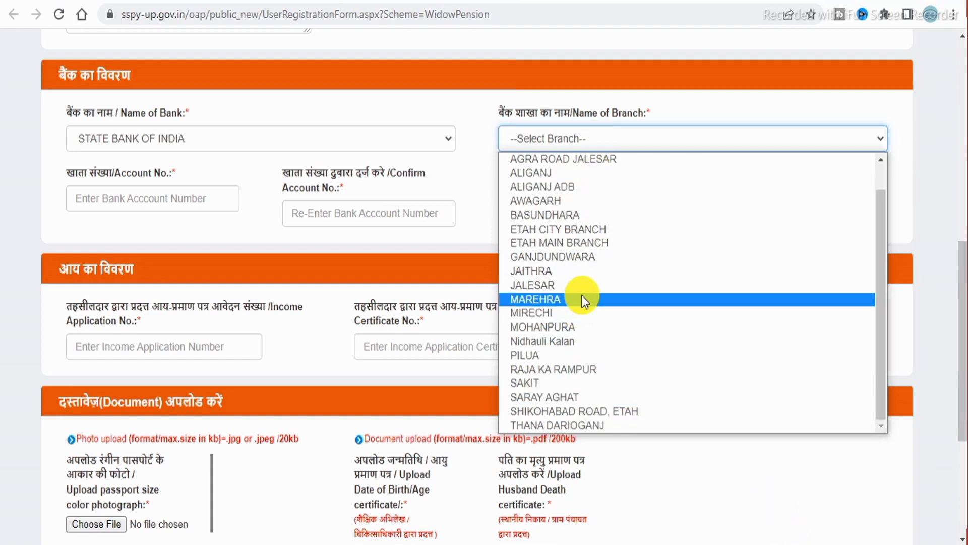
scroll(605, 286, up, 1)
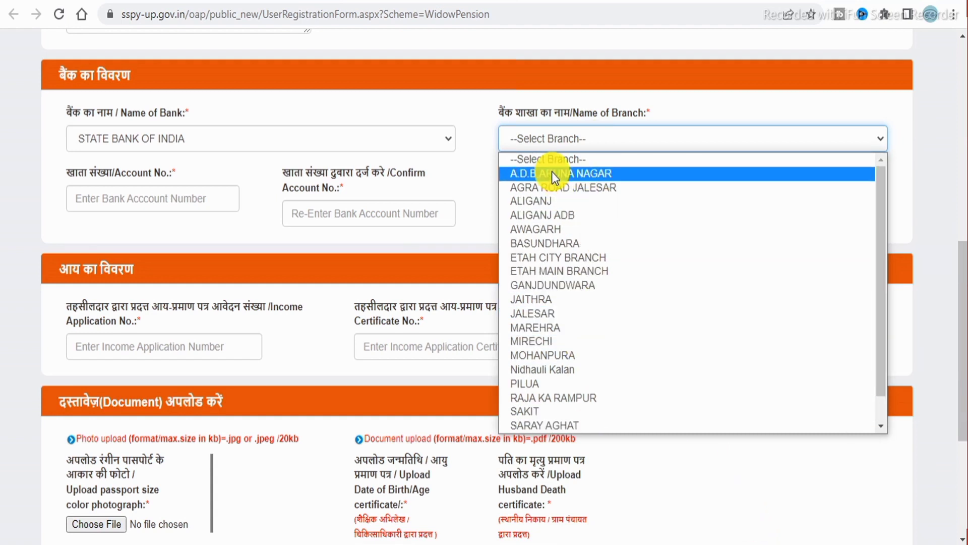
click(539, 200)
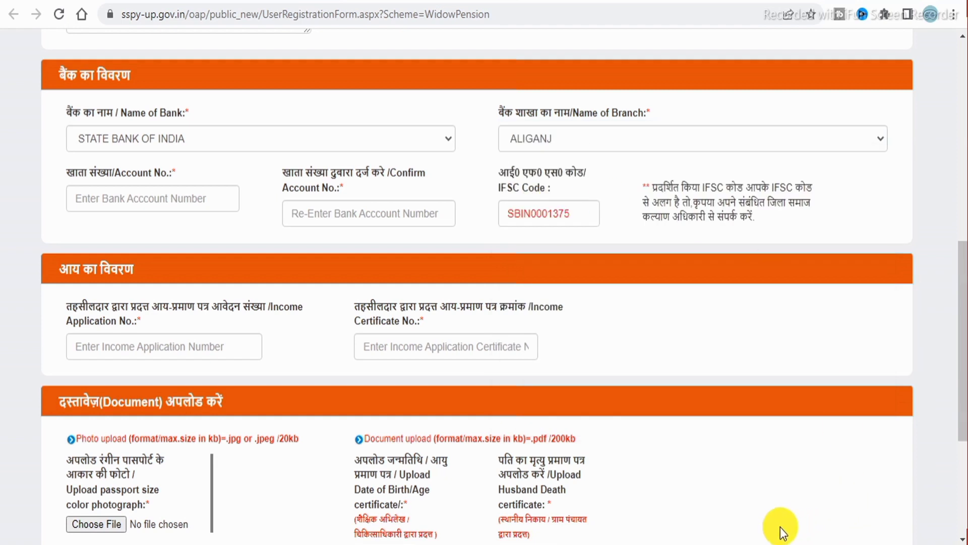
drag(573, 215, 505, 211)
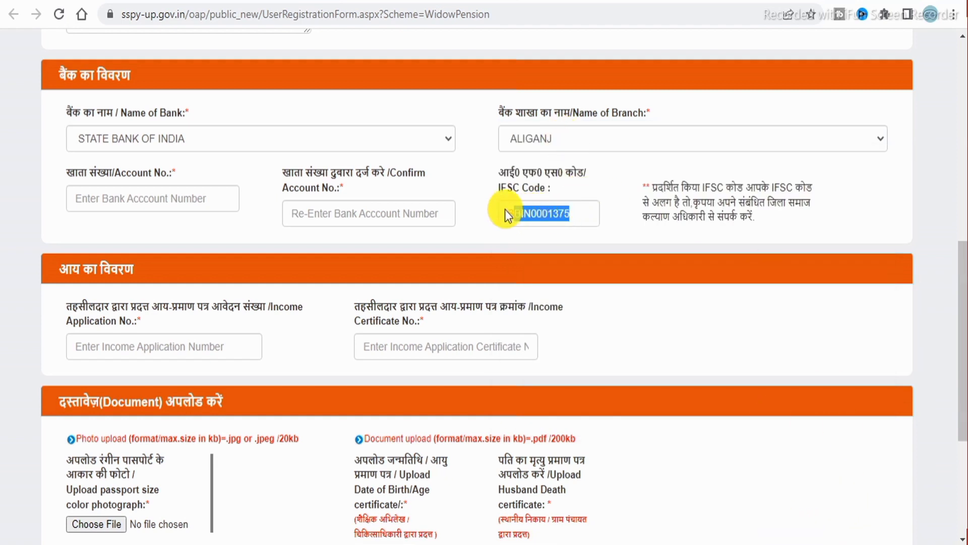
click(485, 232)
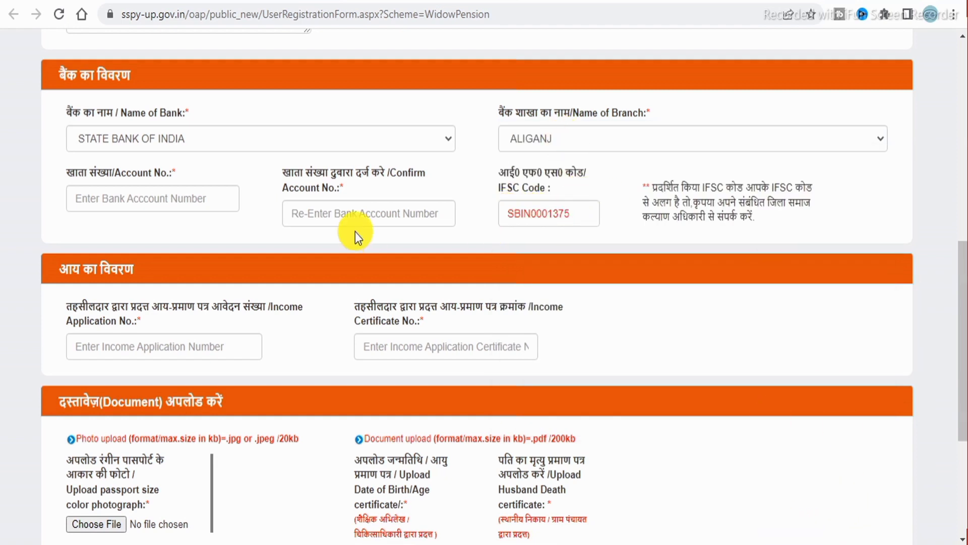
- Enter the bank account number and confirm it in Confirm Account No
click(156, 203)
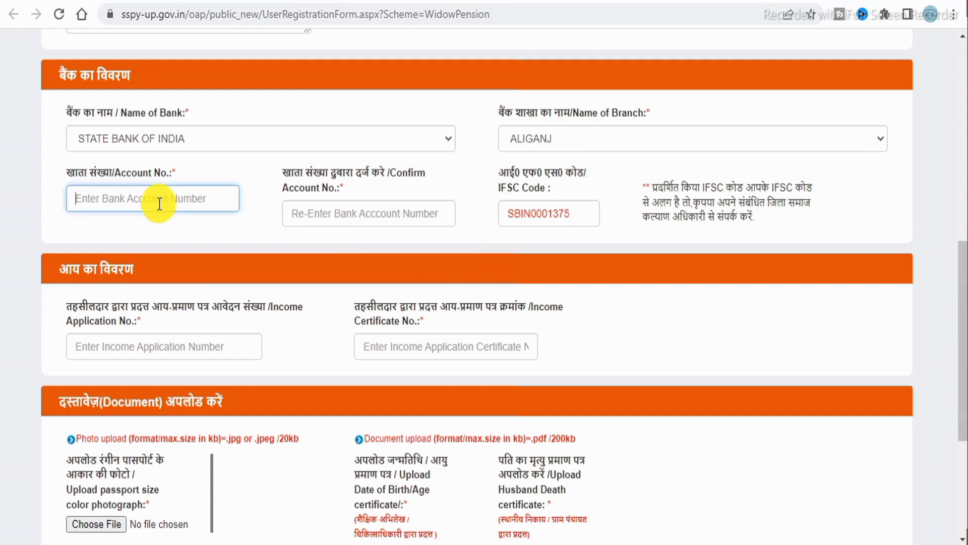
click(130, 198)
click(155, 229)
click(341, 222)
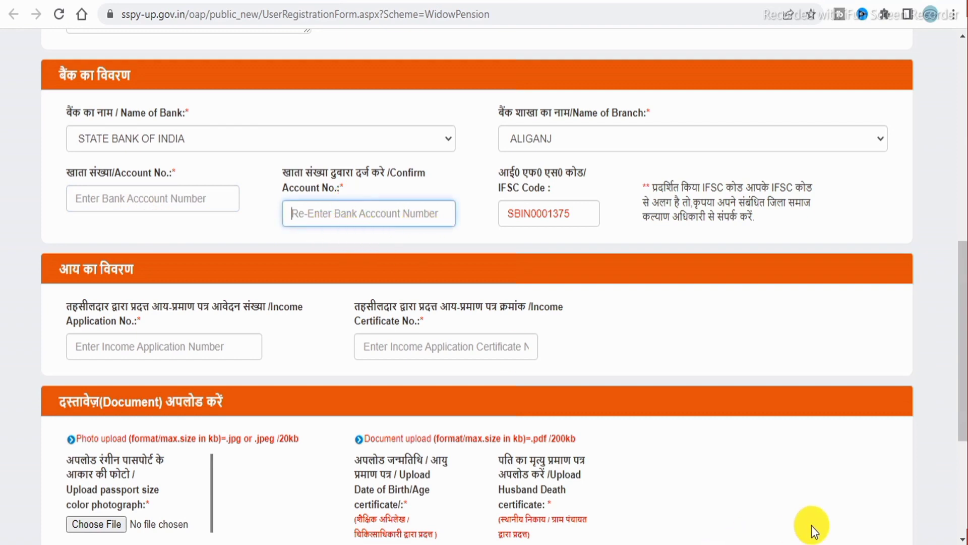
scroll(766, 539, down, 4)
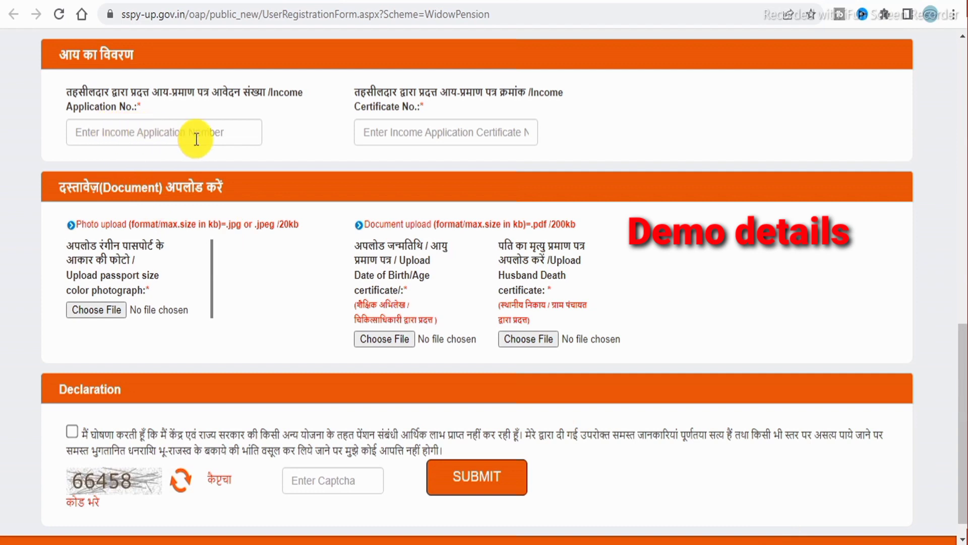
- Enter the Income Application No. and the Income Certificate No. in their fields
click(422, 131)
click(626, 137)
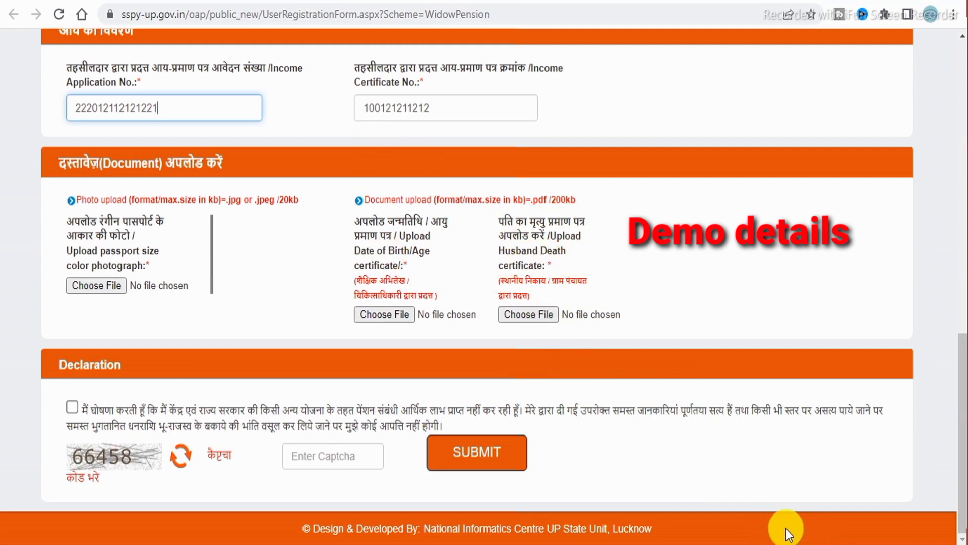
click(556, 202)
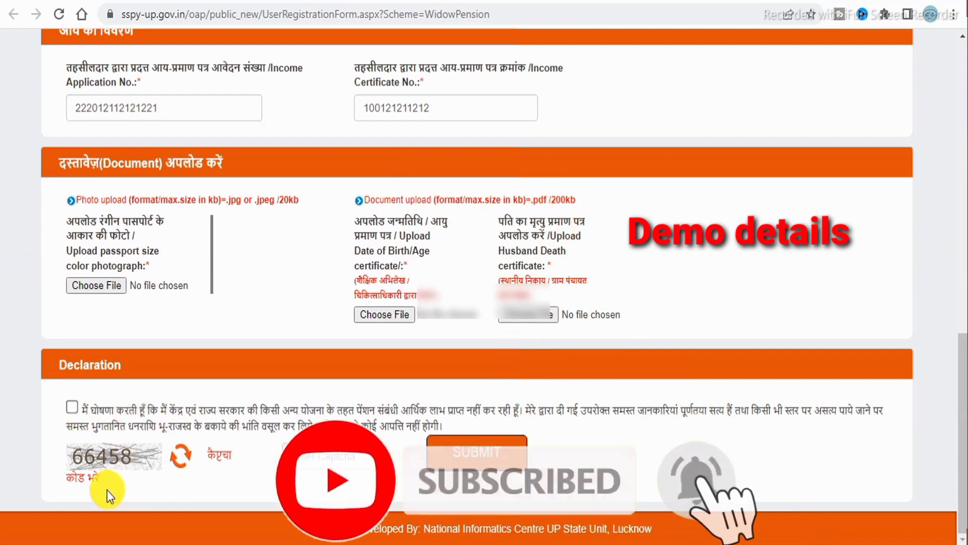
- Submit the registration form with documents uploaded, declaration ticked and captcha entered
click(508, 455)
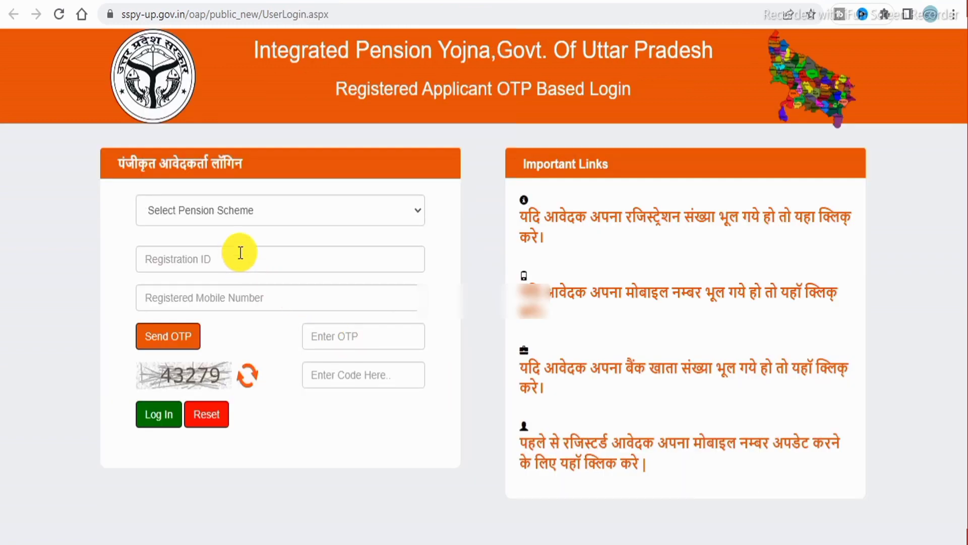
- Choose the Widow Pension scheme and enter the registration ID and registered mobile number
click(242, 211)
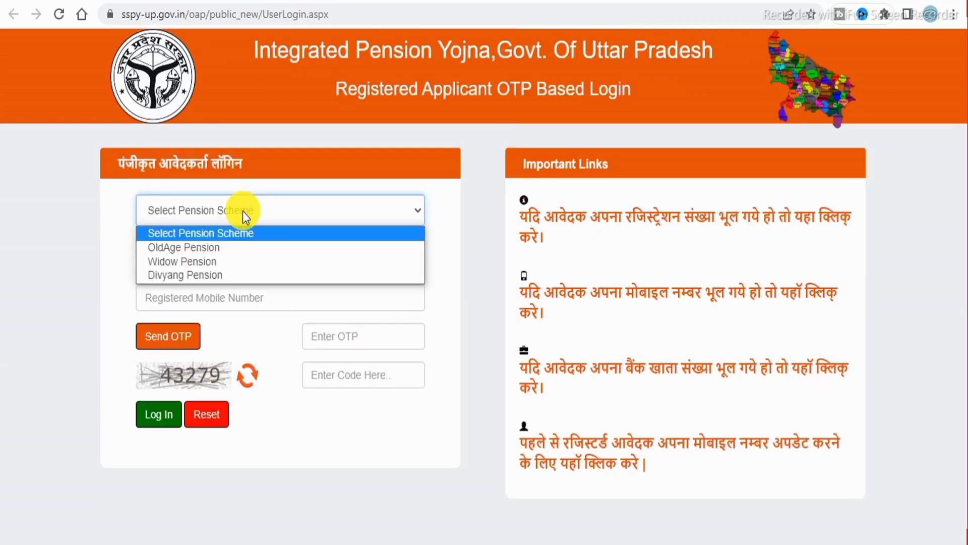
click(179, 263)
click(180, 262)
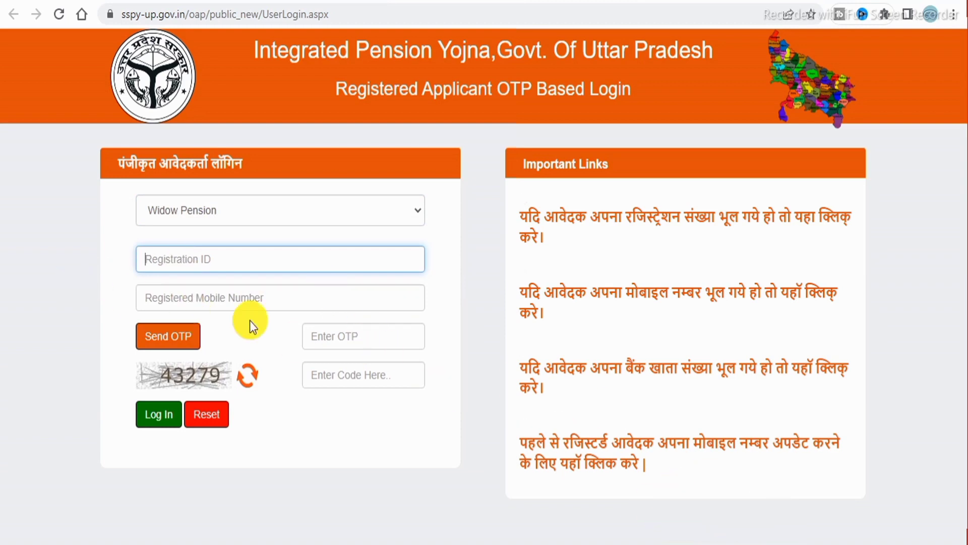
click(213, 297)
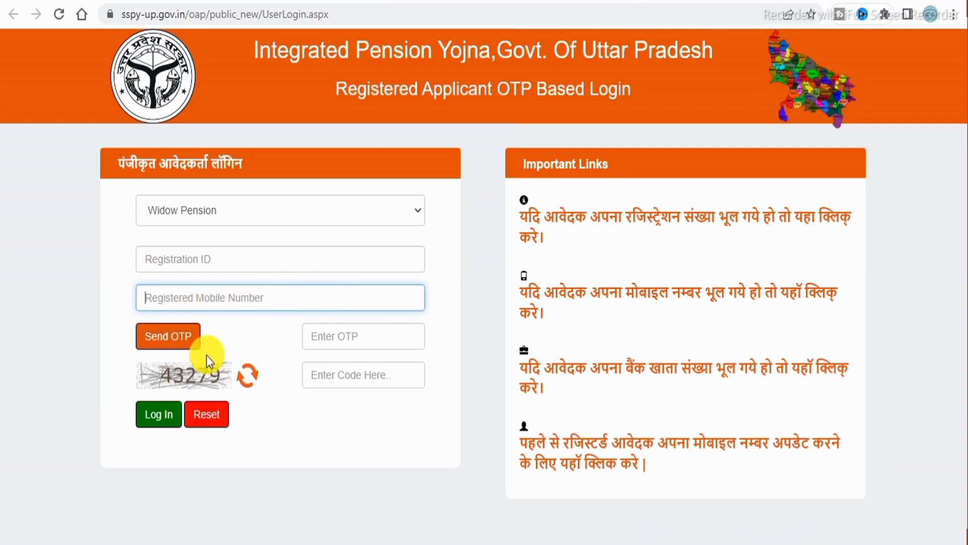
- Request the OTP, enter it with the captcha, and log in to the dashboard
click(781, 530)
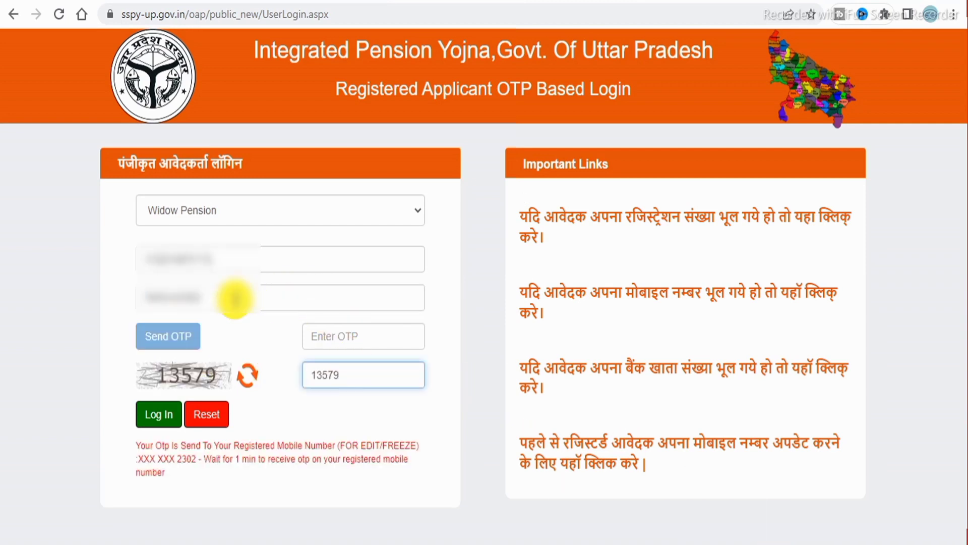
double_click(238, 459)
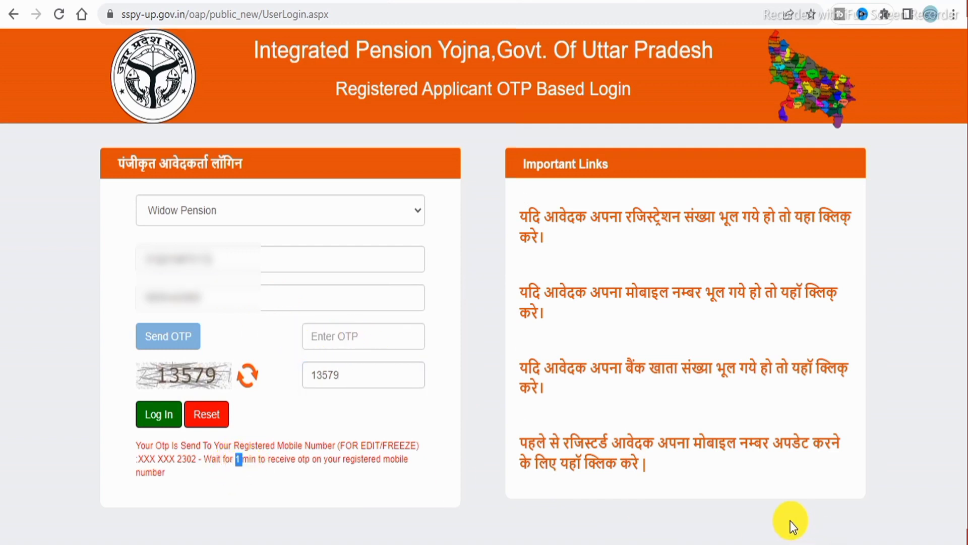
click(317, 491)
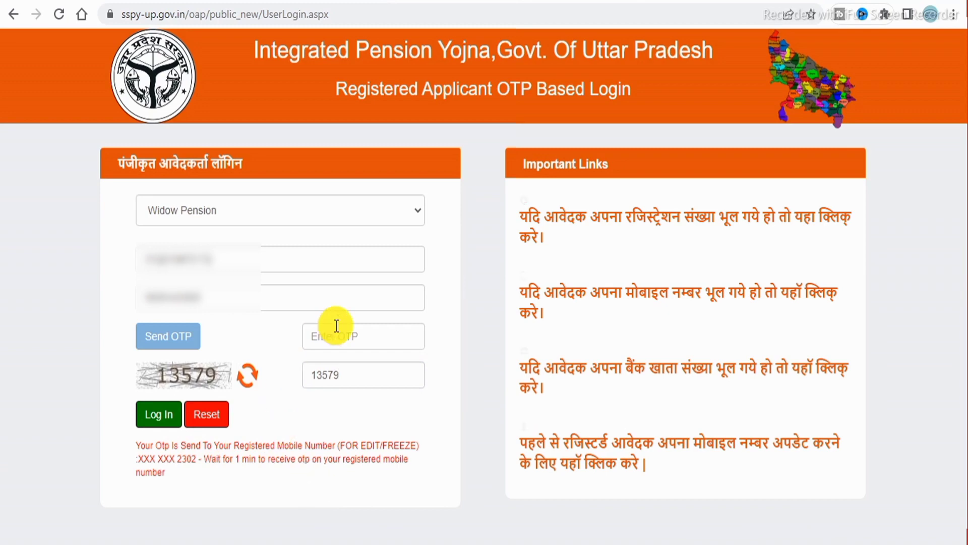
click(785, 527)
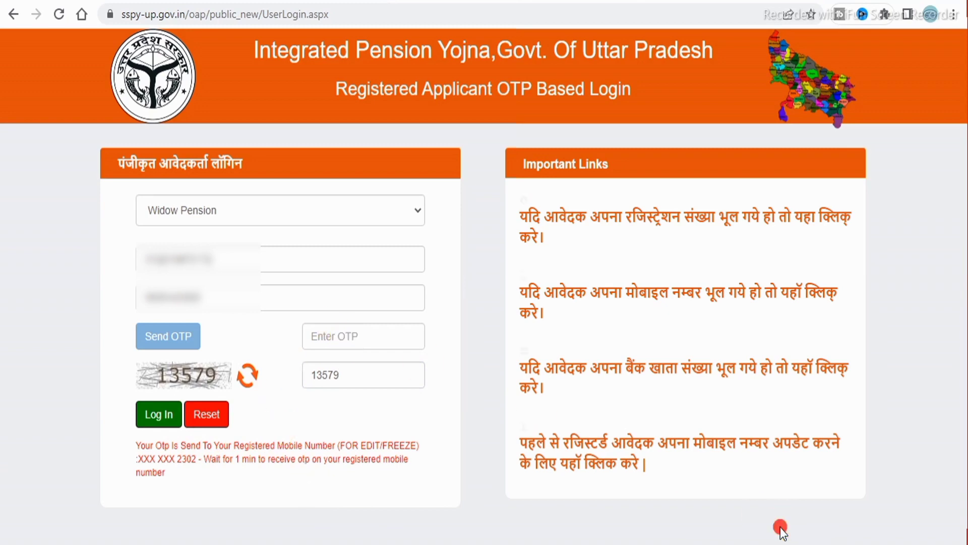
click(159, 414)
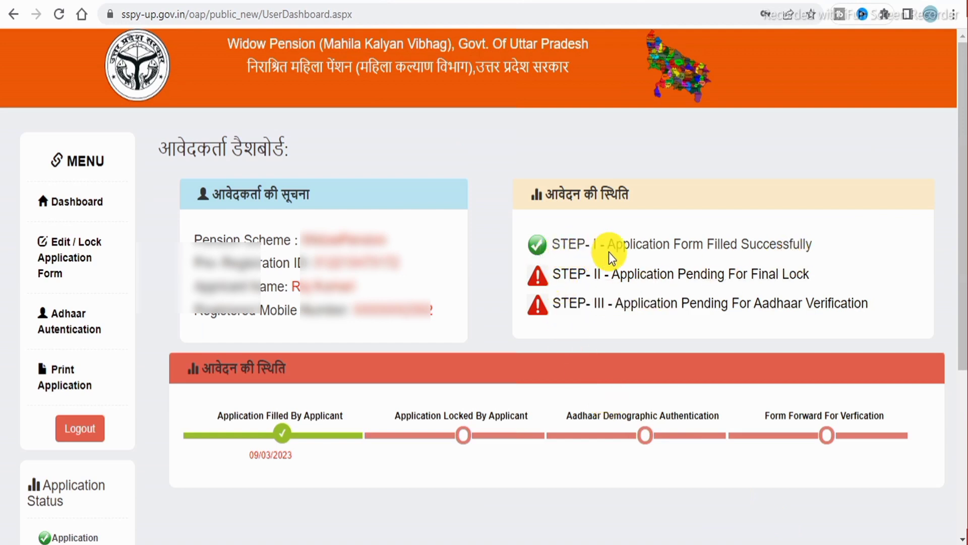
- Reopen the form via Edit / Lock Application Form and tick the declaration
click(652, 276)
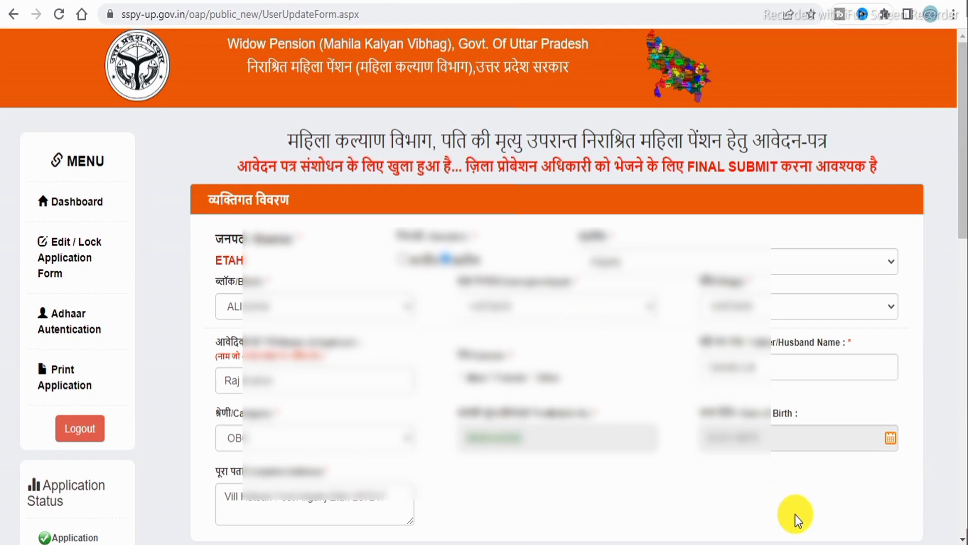
scroll(670, 381, down, 15)
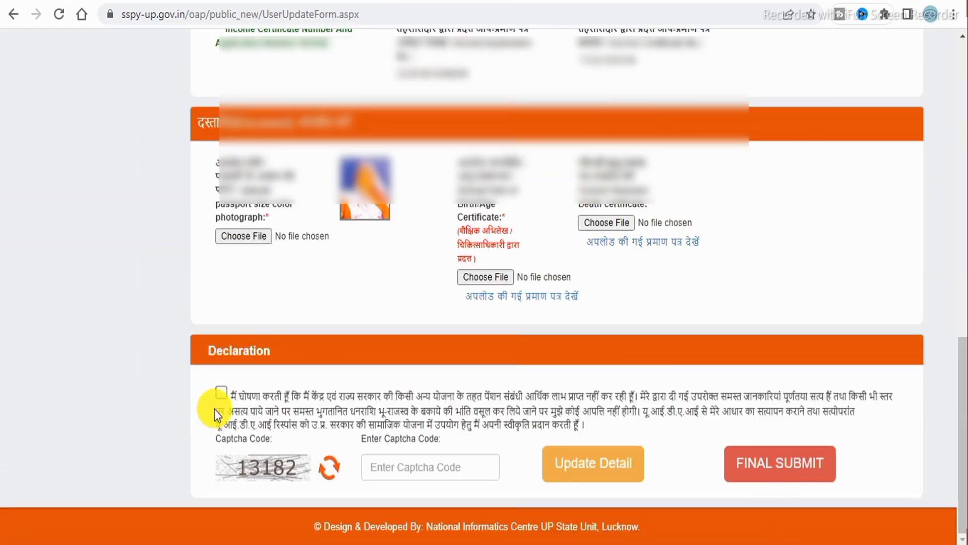
click(221, 392)
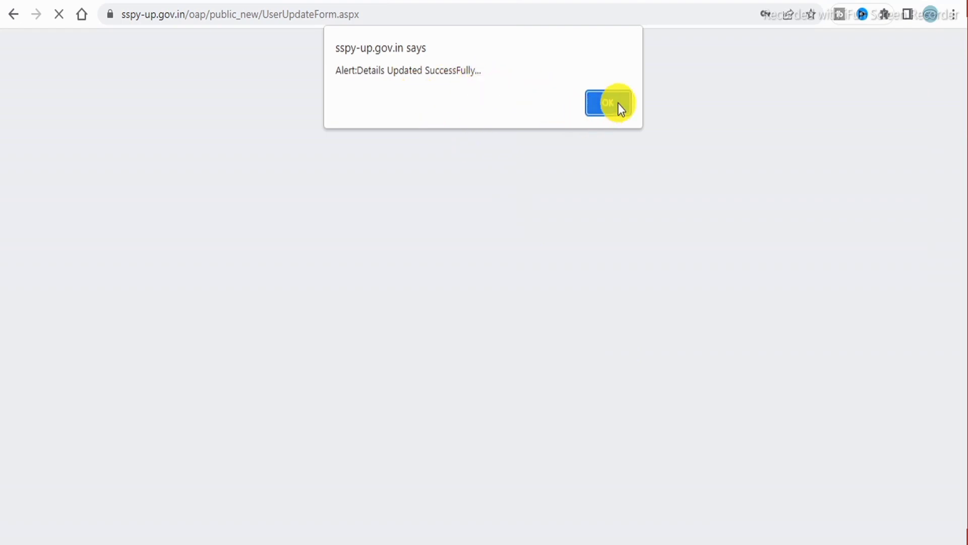
- Dismiss the Details Updated alert and final-submit the application to lock it
key(Return)
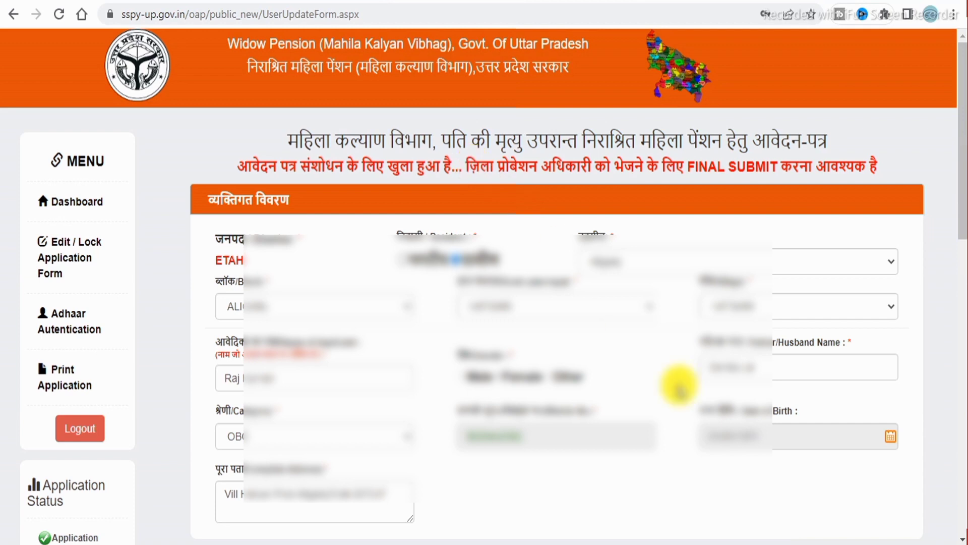
click(783, 536)
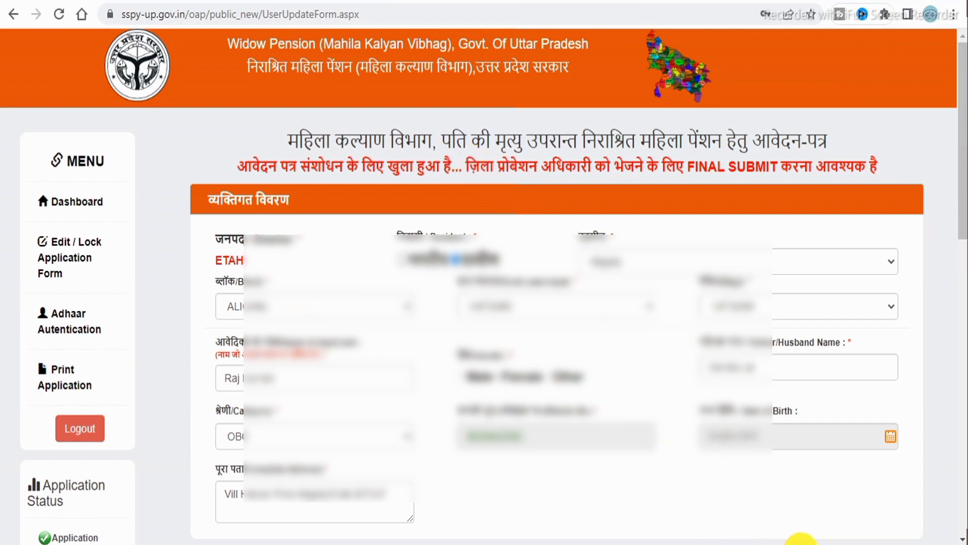
scroll(778, 525, down, 15)
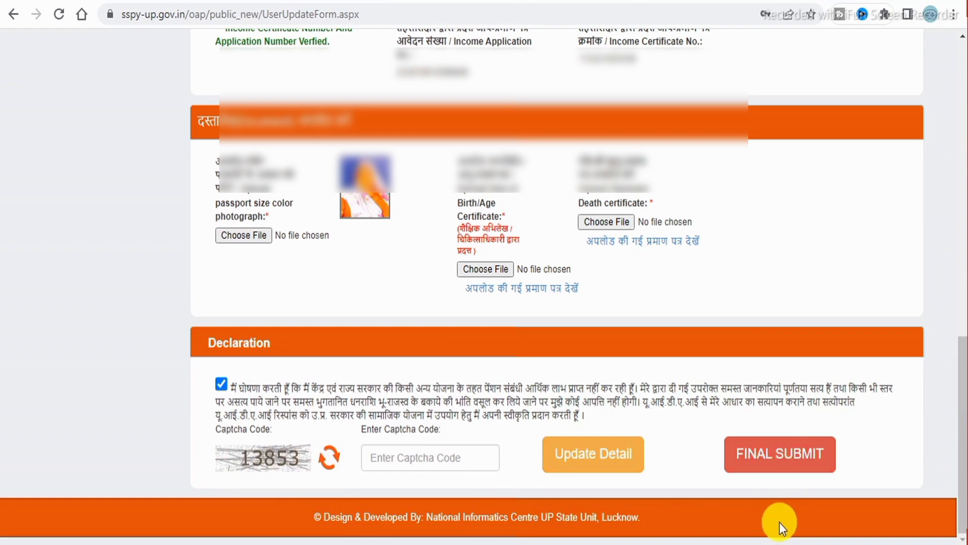
click(782, 456)
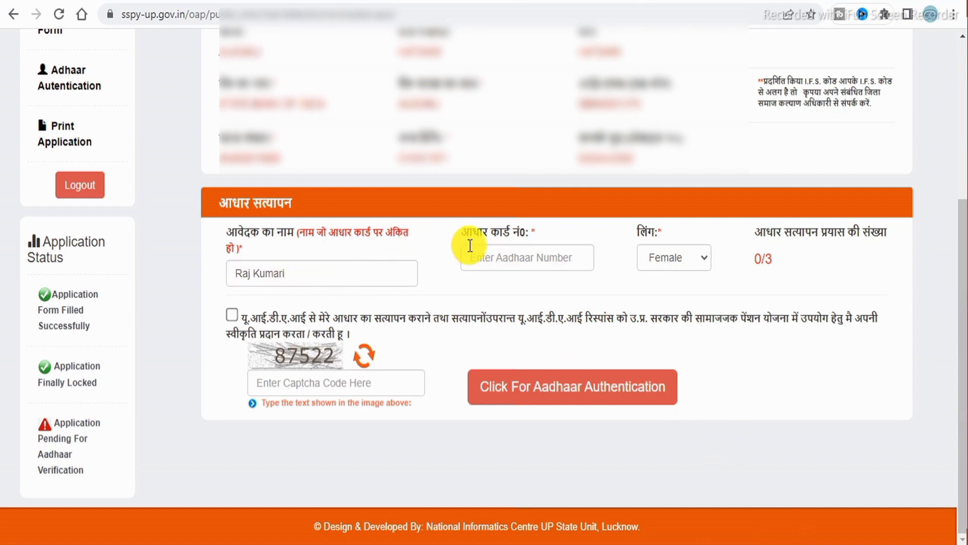
- Enter the applicant's Aadhaar number and tick the UIDAI verification consent
click(506, 264)
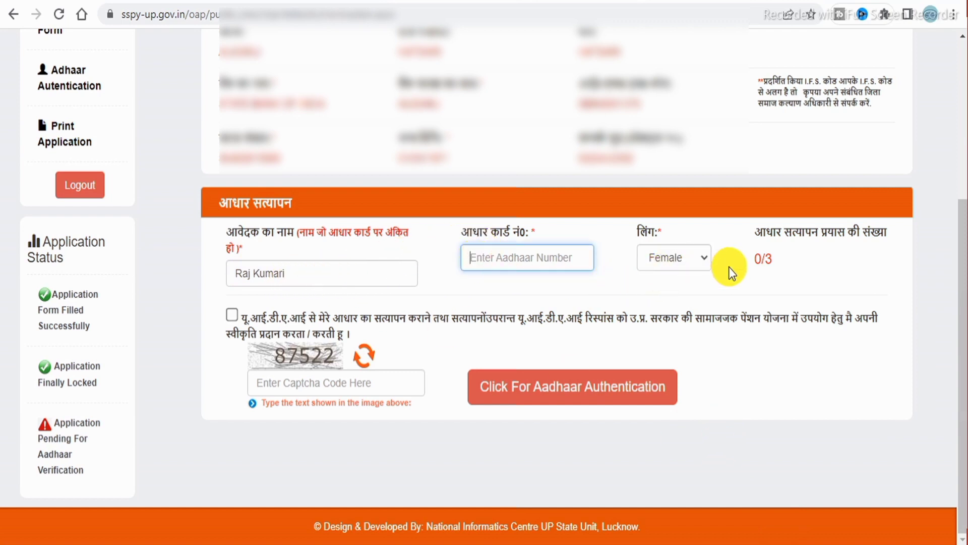
drag(755, 260, 781, 262)
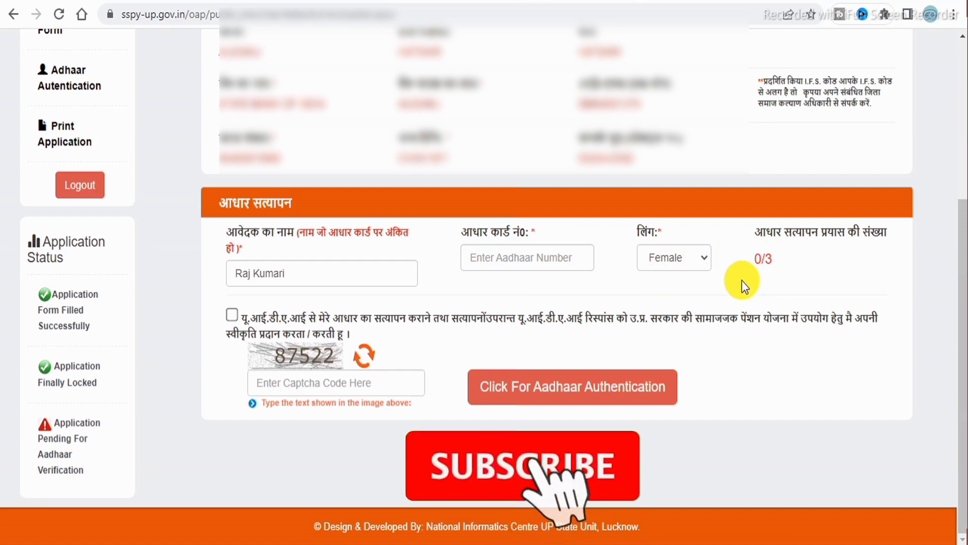
click(526, 260)
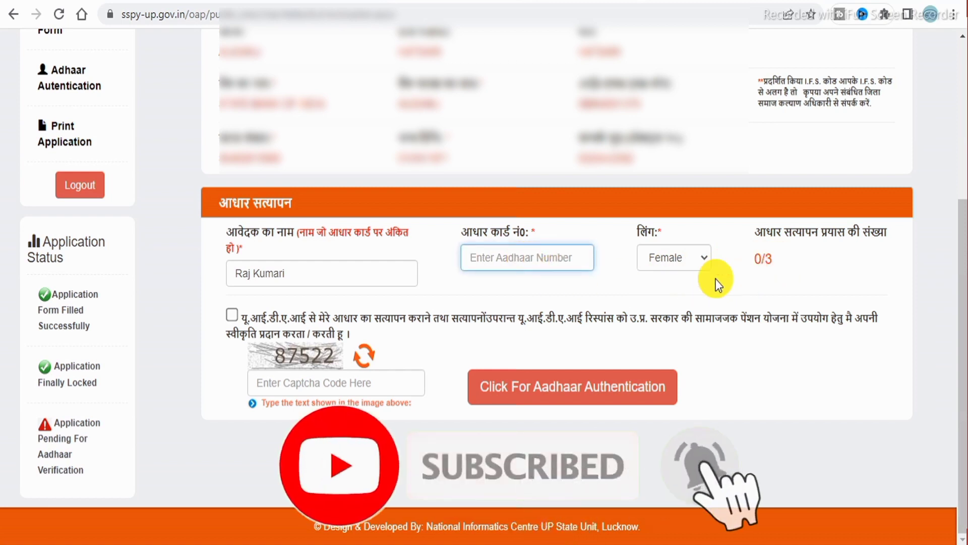
click(230, 315)
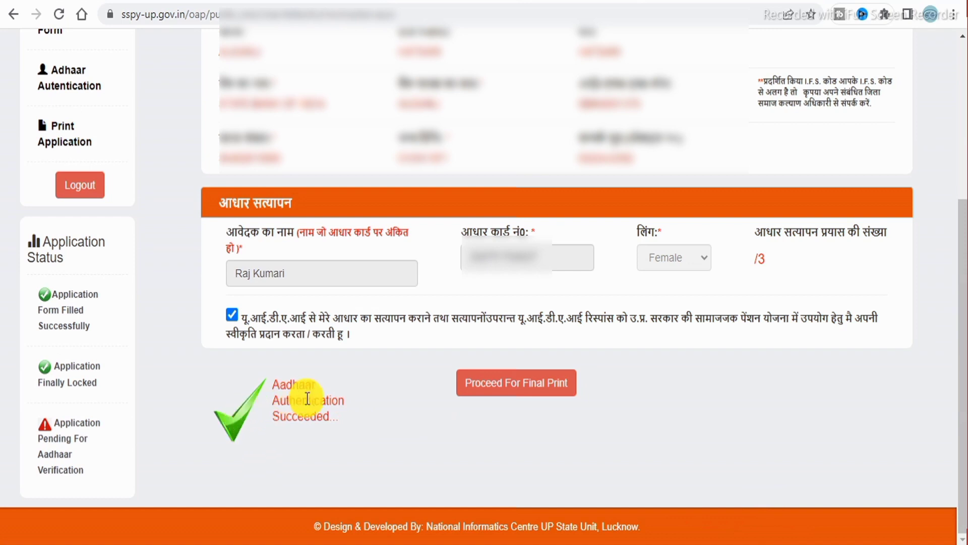
- Proceed to final print and review the dashboard showing application, lock and Aadhaar verification all completed
click(535, 397)
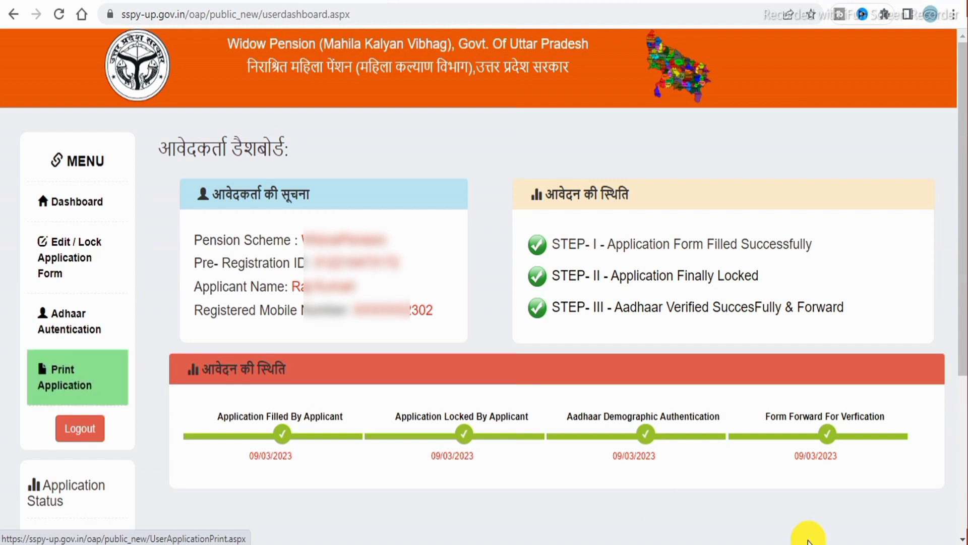
click(780, 532)
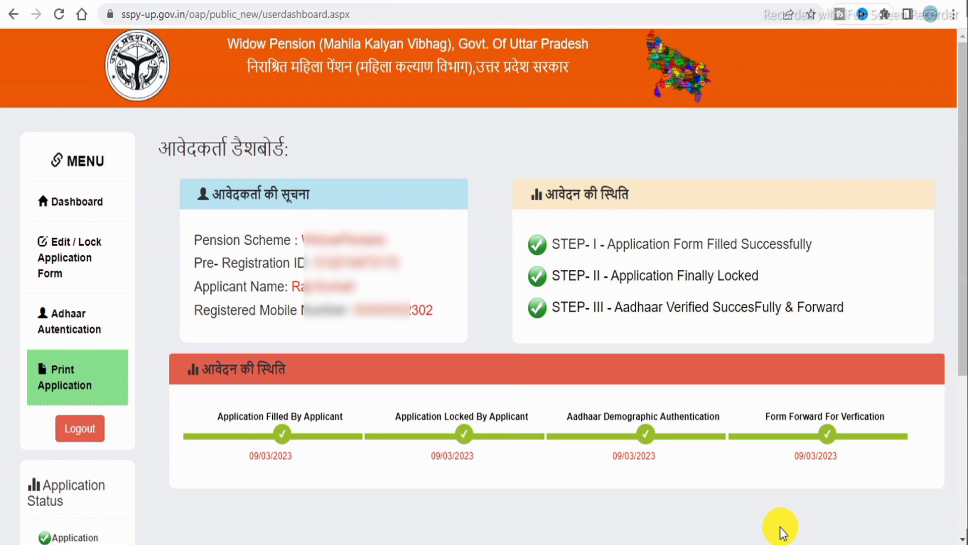